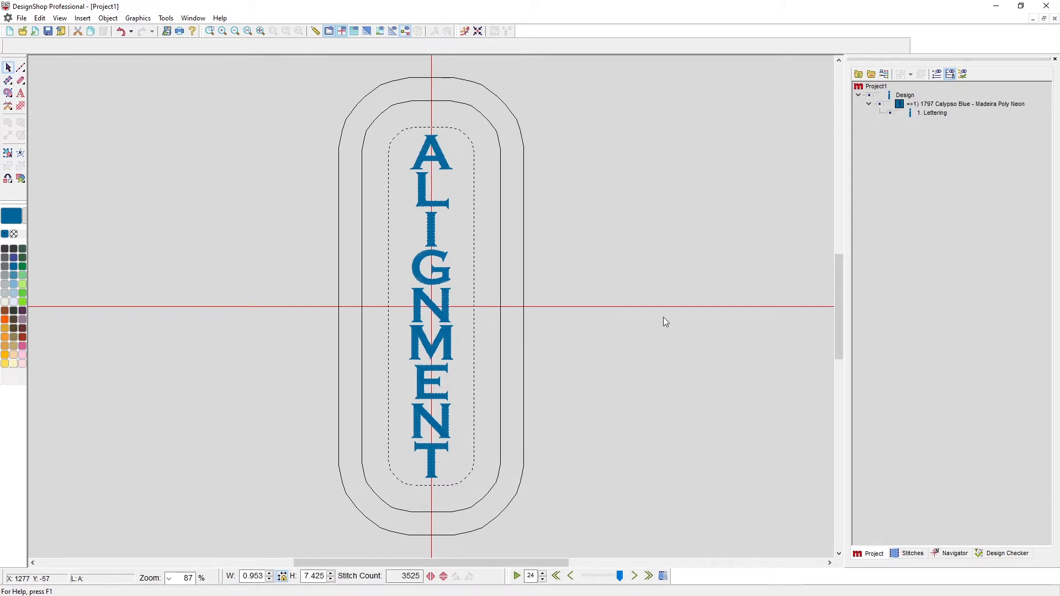
# Rotate the vertical ALIGNMENT lettering 90 degrees counterclockwise so it runs sideways across the hoop.
pyautogui.click(452, 393)
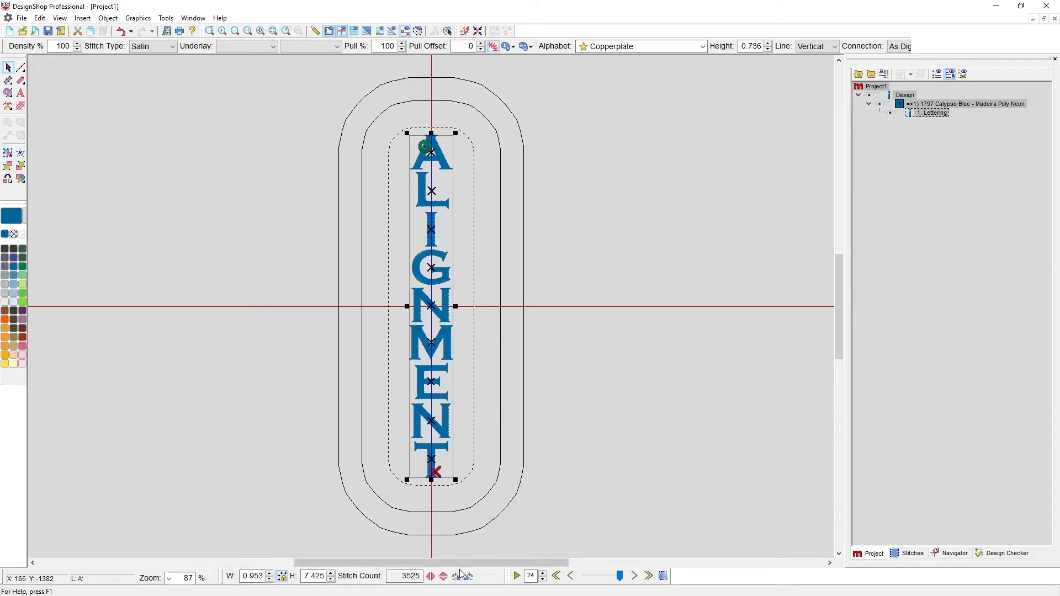
pyautogui.click(469, 577)
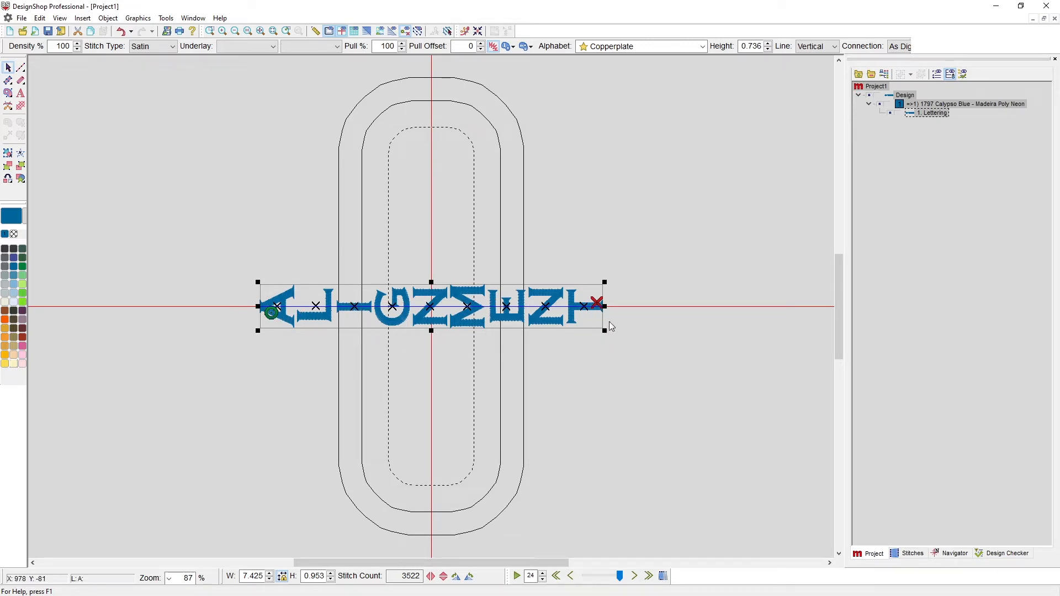
pyautogui.click(591, 376)
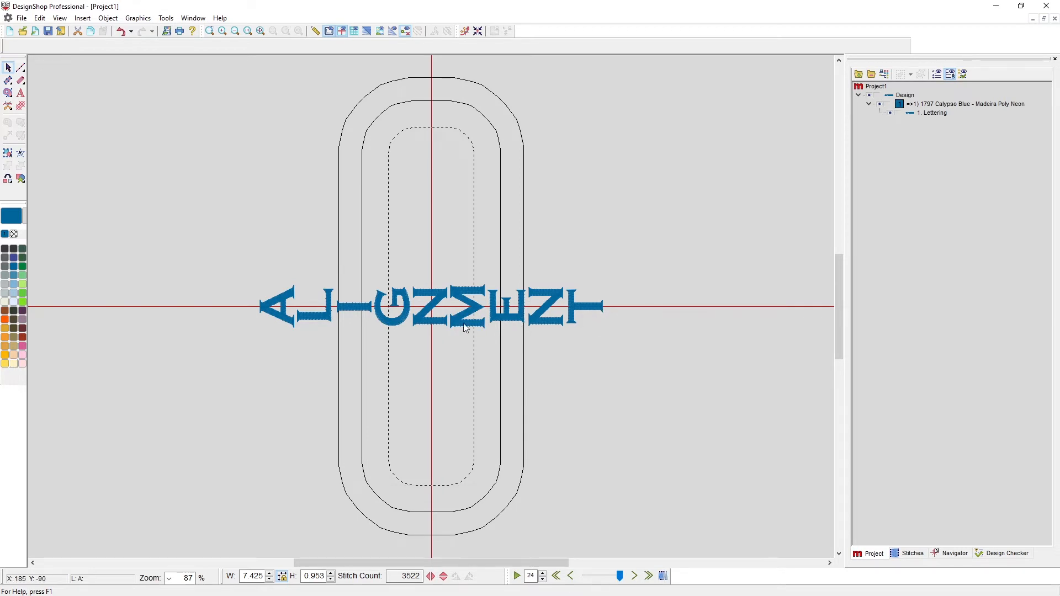
# Draw a Terra Cotta normal walk stitch cross, about 0.41 by 0.37 in, over the design's center point.
pyautogui.scroll(6, 432, 320)
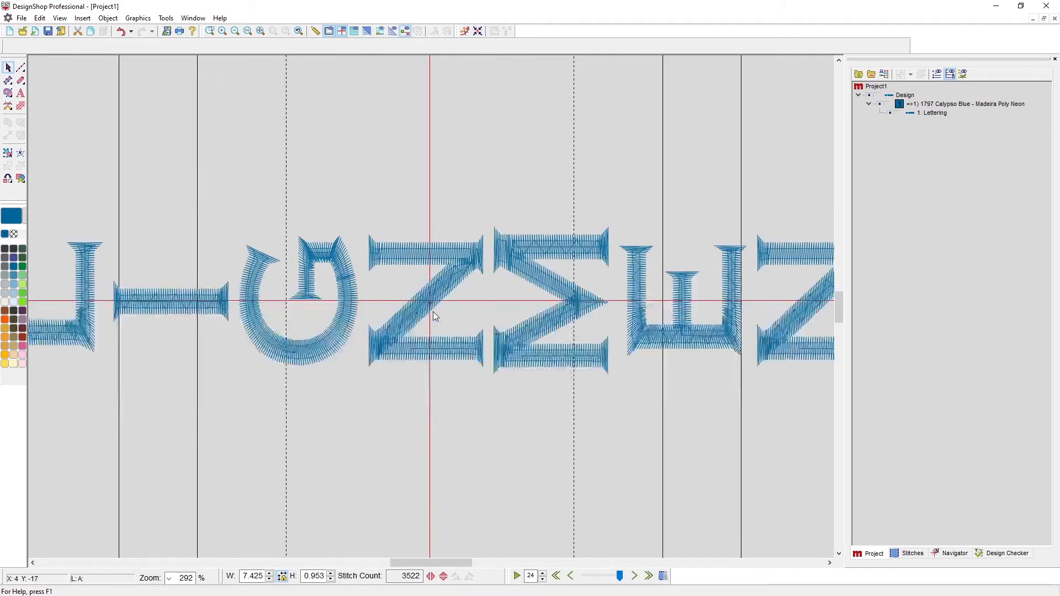
pyautogui.click(20, 67)
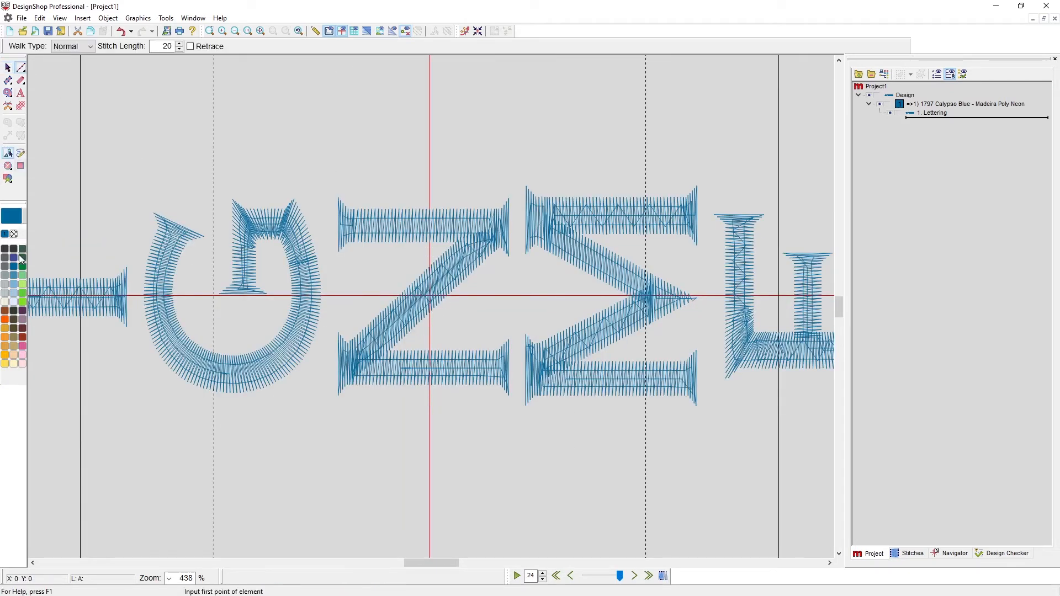
pyautogui.click(23, 338)
pyautogui.click(381, 294)
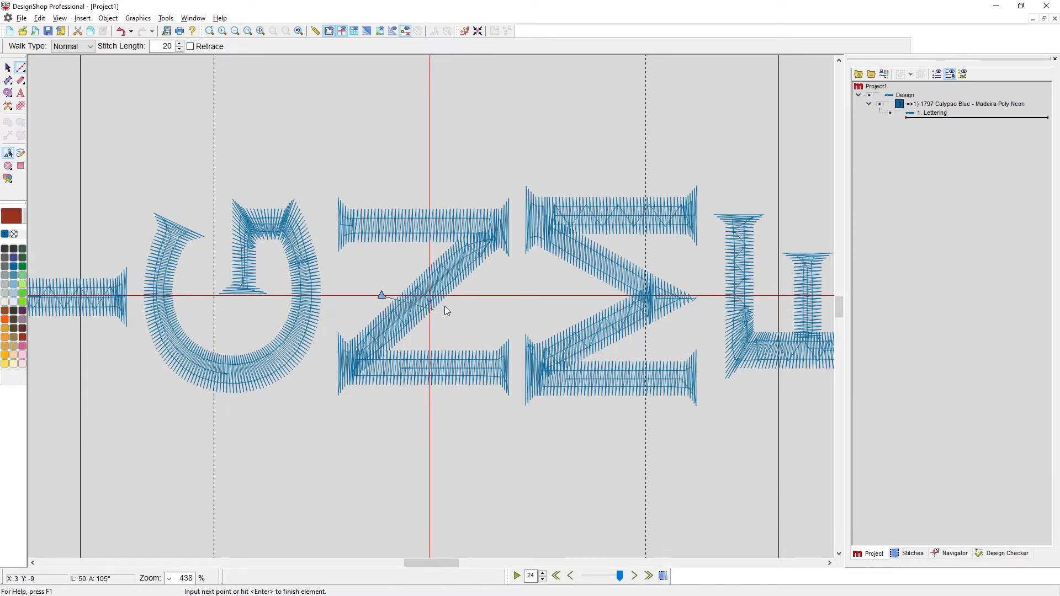
pyautogui.click(479, 297)
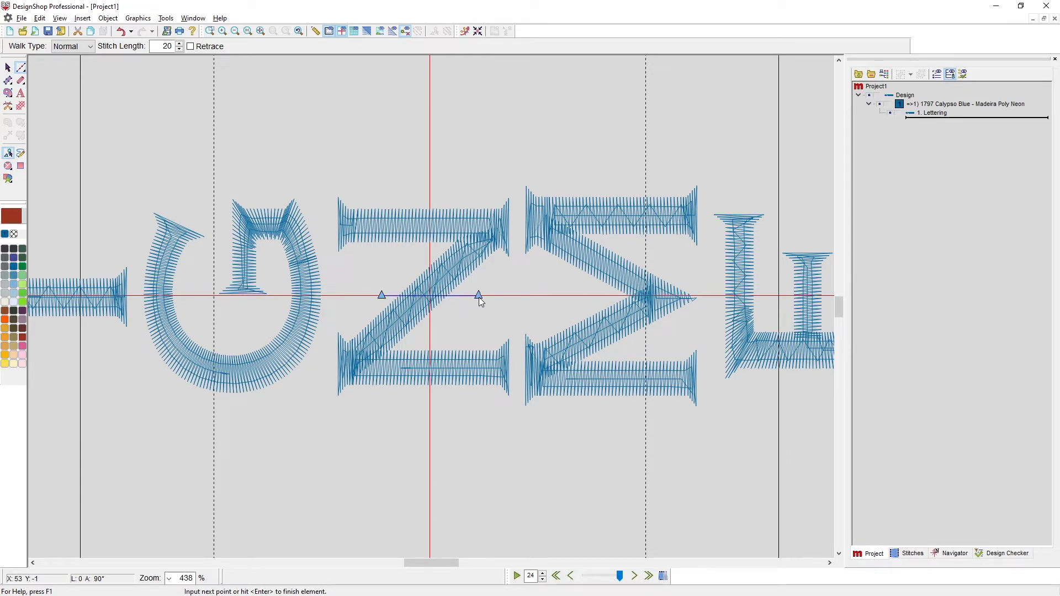
pyautogui.click(430, 296)
pyautogui.click(430, 338)
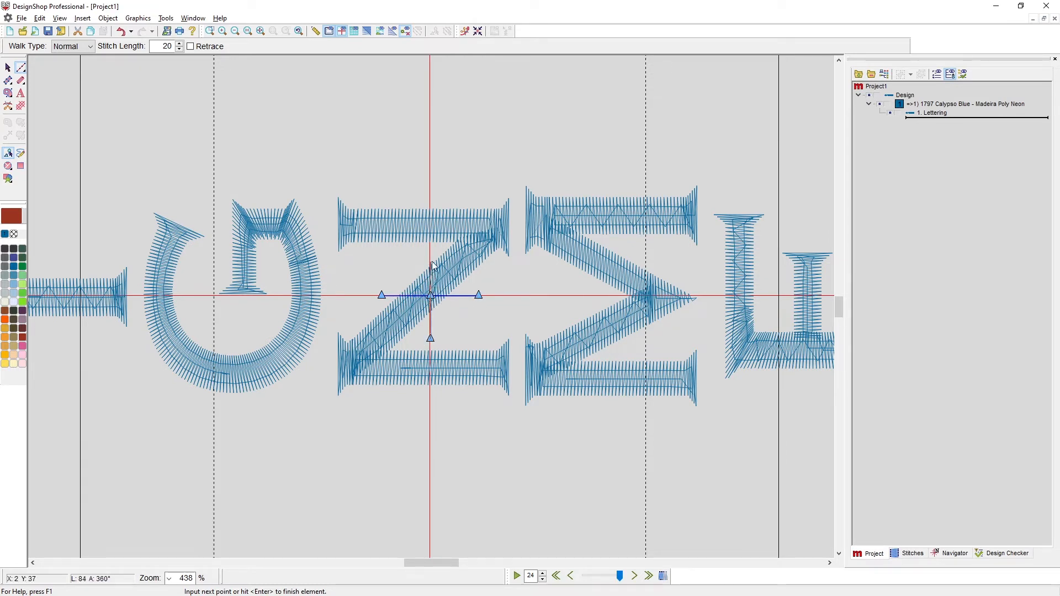
pyautogui.click(430, 253)
pyautogui.click(430, 295)
pyautogui.press('Return')
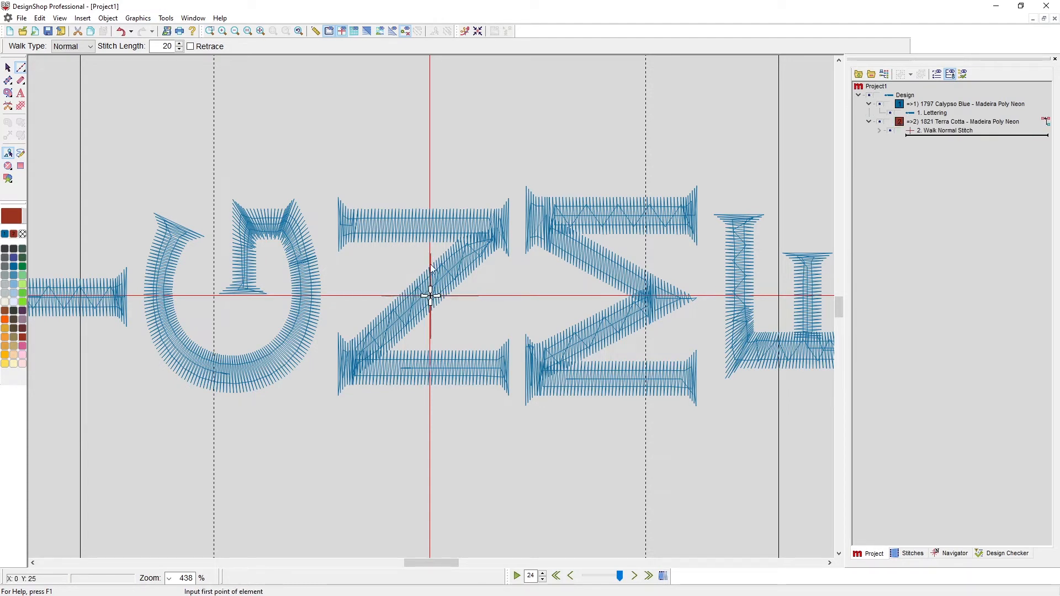
# Turn on the 3D stitch view and check the center cross against the lettering and the full hoop.
pyautogui.click(366, 32)
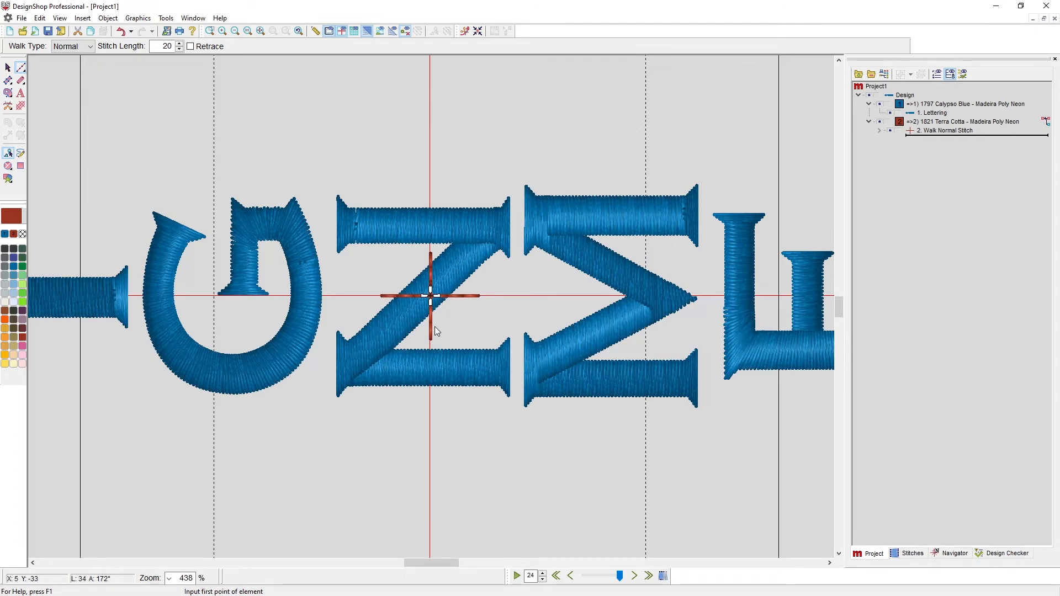
pyautogui.scroll(-3, 435, 326)
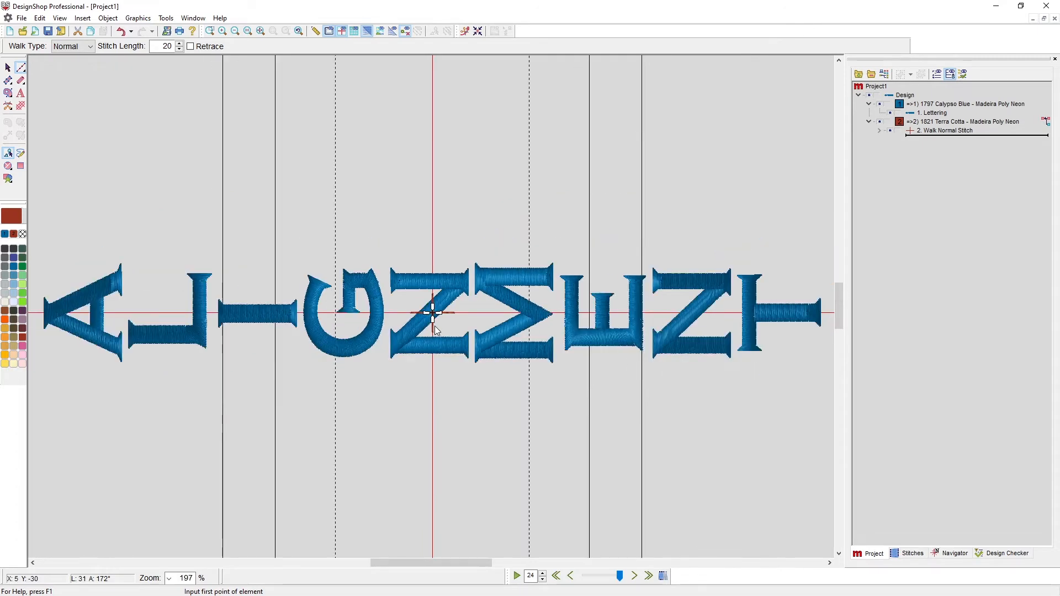
pyautogui.click(591, 416)
pyautogui.press('Return')
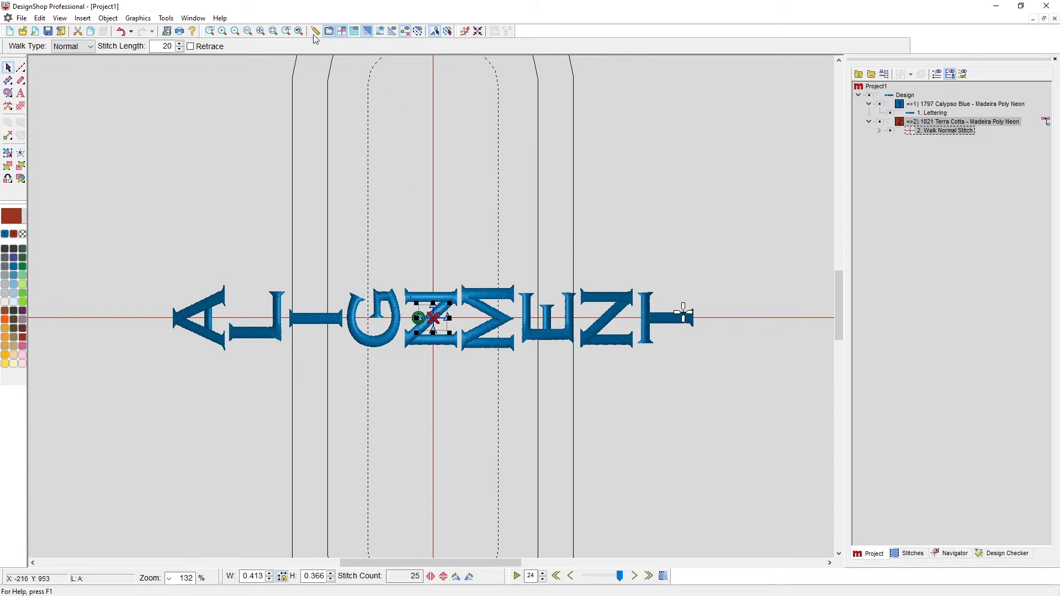
pyautogui.click(260, 32)
pyautogui.click(556, 163)
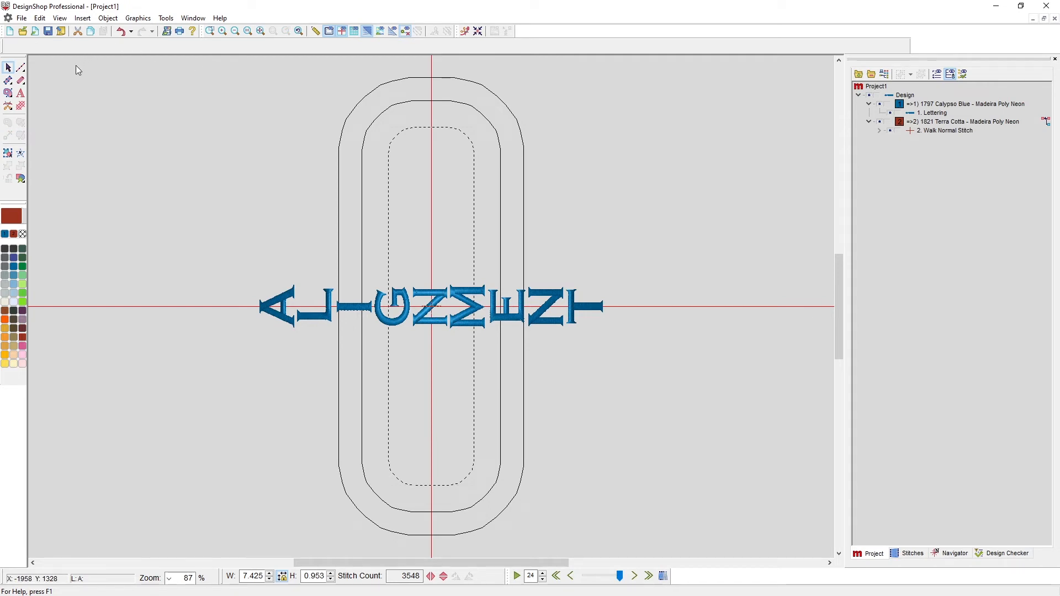
# Save the design as Vertical Alignment in the Video Designs folder and load it to the embroidery machine.
pyautogui.click(22, 18)
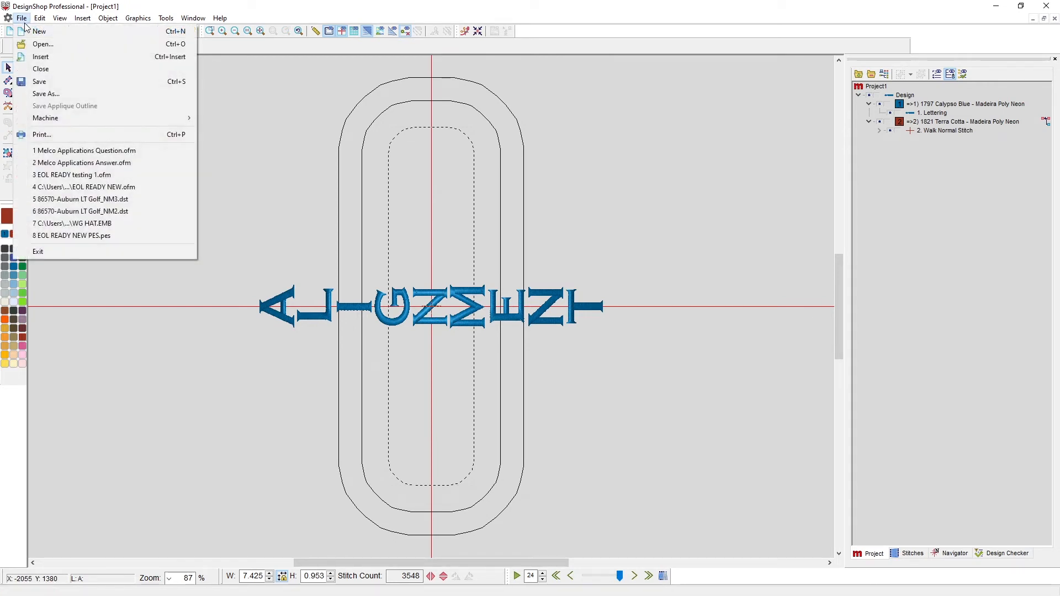
pyautogui.click(45, 94)
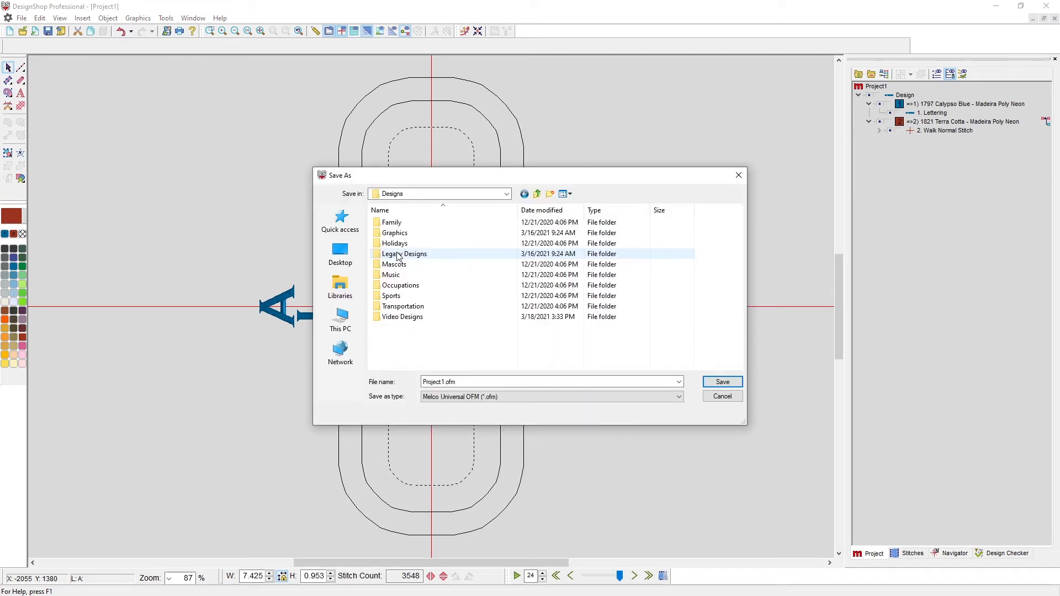
pyautogui.doubleClick(404, 317)
pyautogui.doubleClick(441, 382)
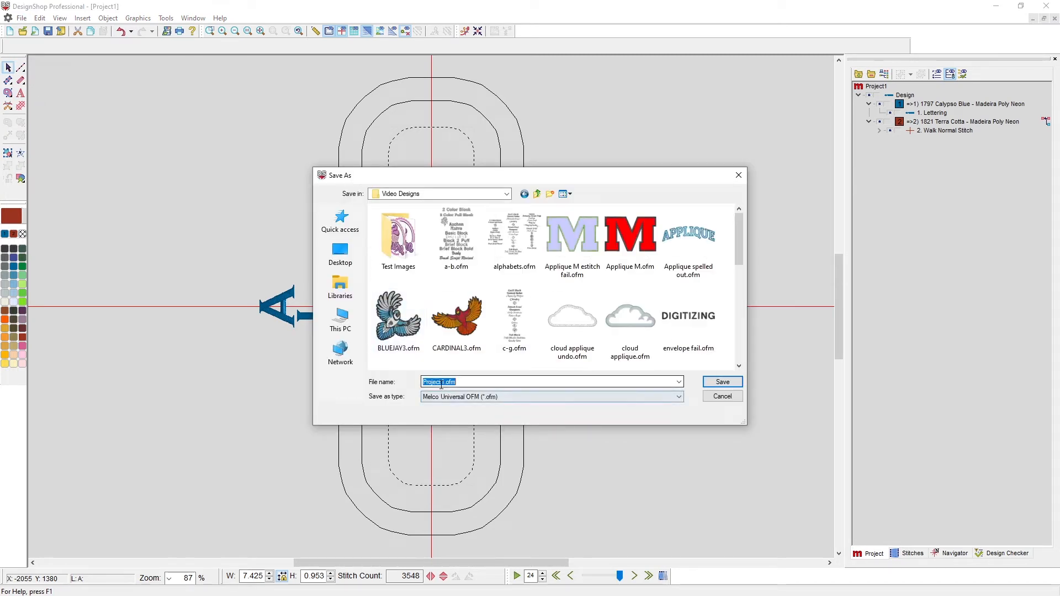
pyautogui.moveTo(445, 383); pyautogui.dragTo(385, 382)
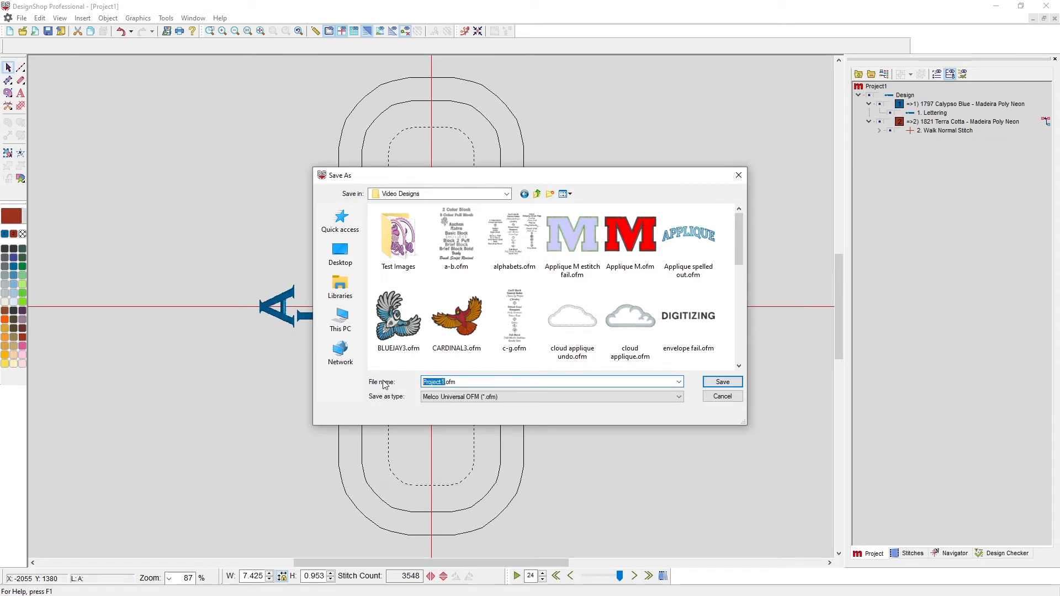
pyautogui.write('Vertical Alignment')
pyautogui.click(716, 382)
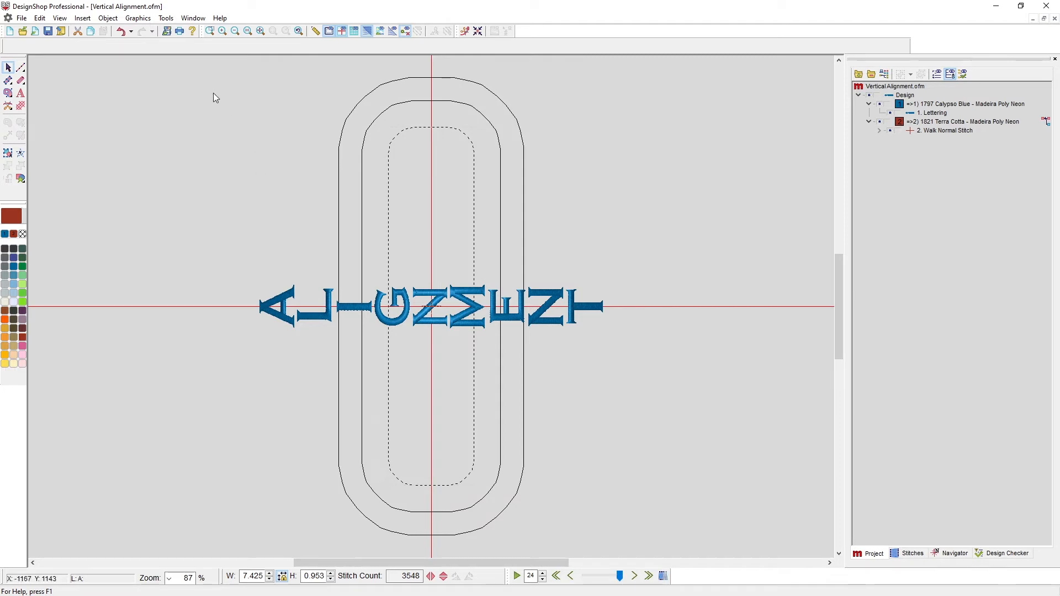
pyautogui.click(167, 31)
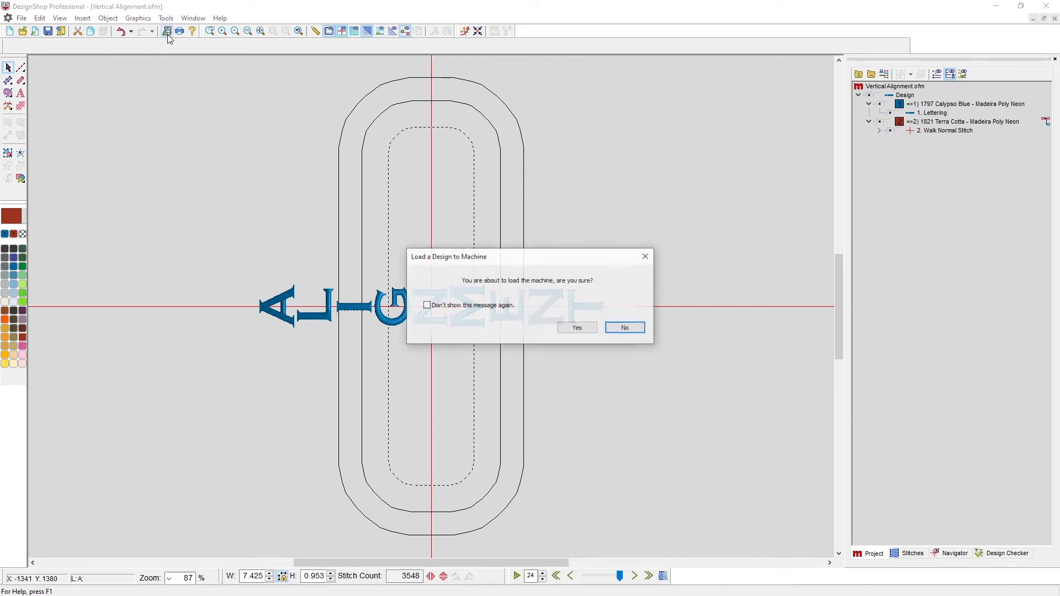
pyautogui.click(576, 328)
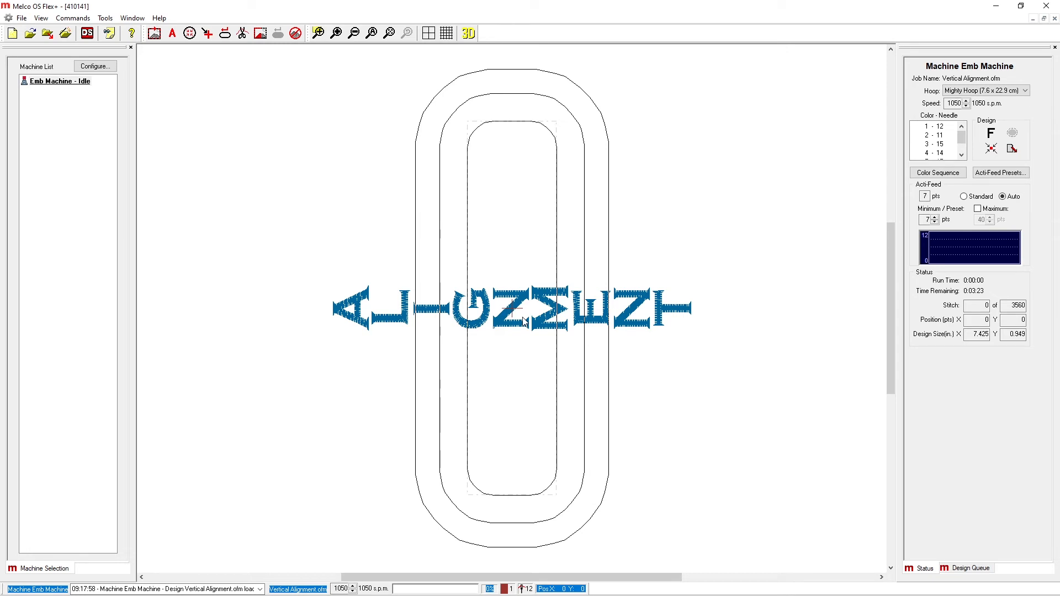
# In Melco OS, move the design along the hoop's vertical axis, up to about Y 757 and down to about Y -824.
pyautogui.press('Up')
pyautogui.press('Up')
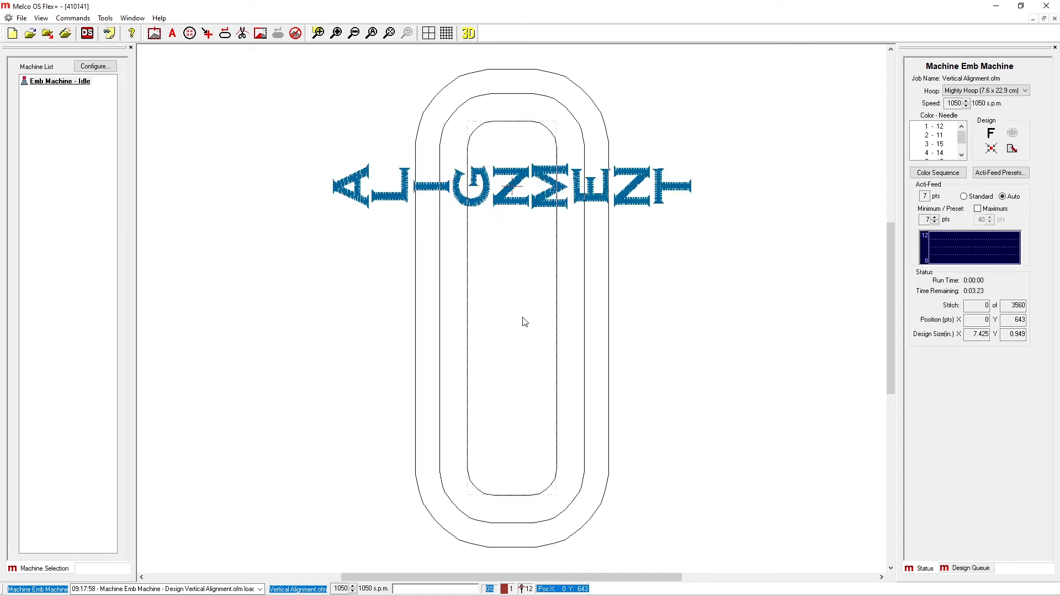
pyautogui.press('Up')
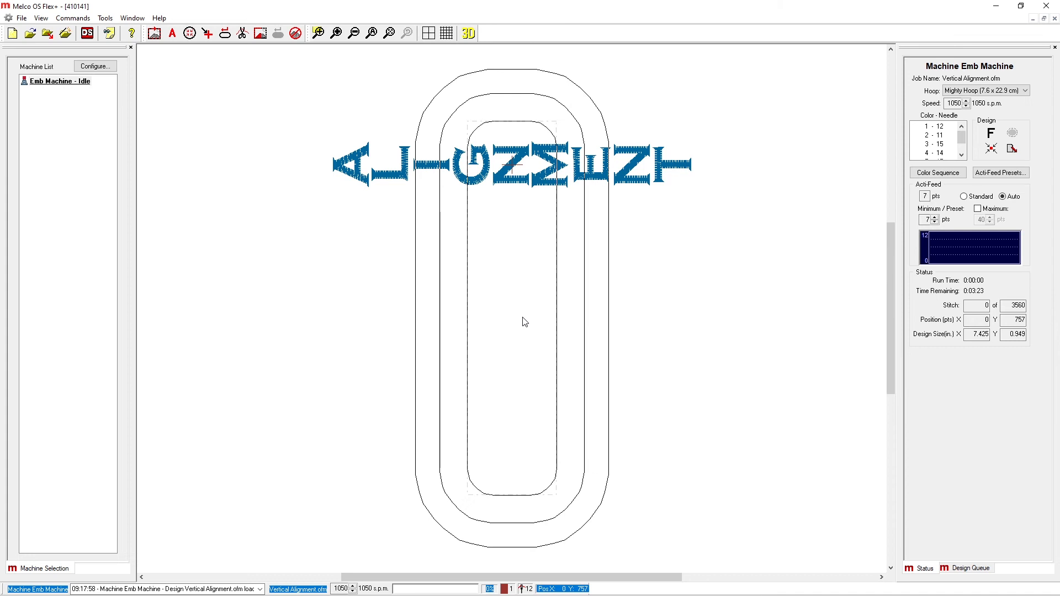
pyautogui.click(525, 322)
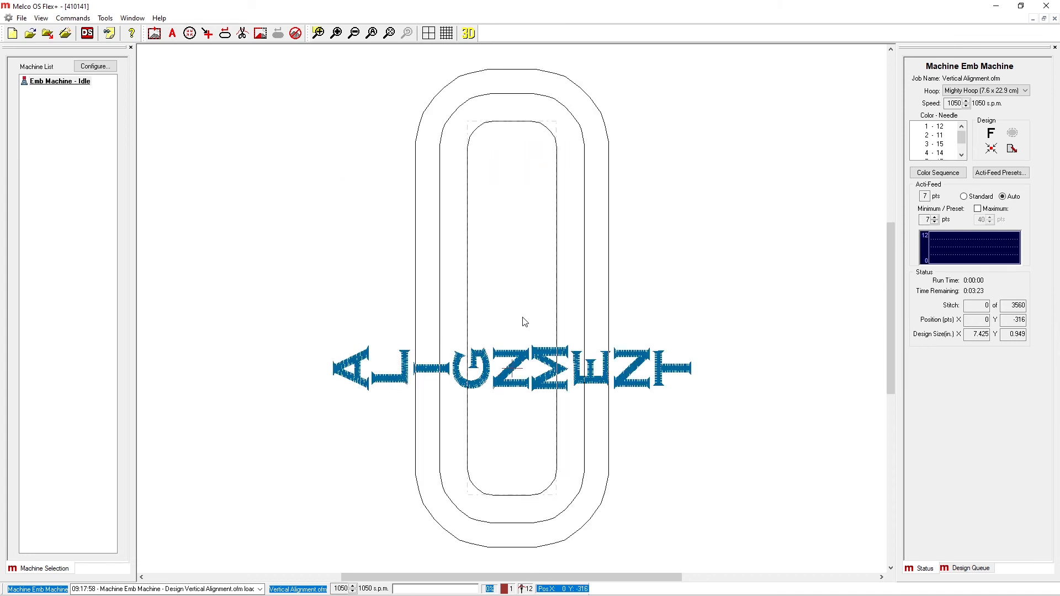
pyautogui.click(524, 322)
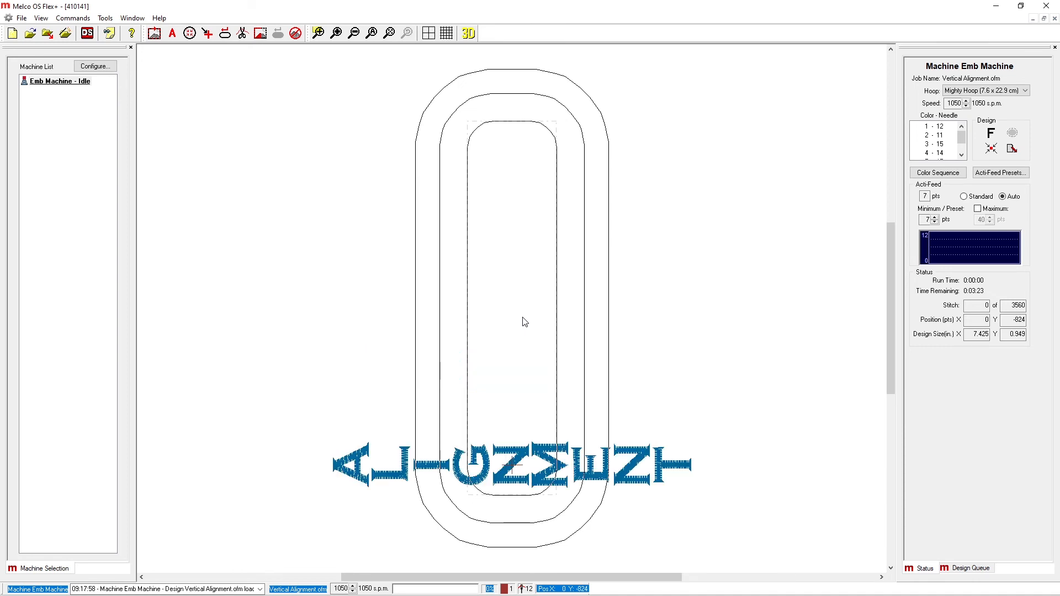